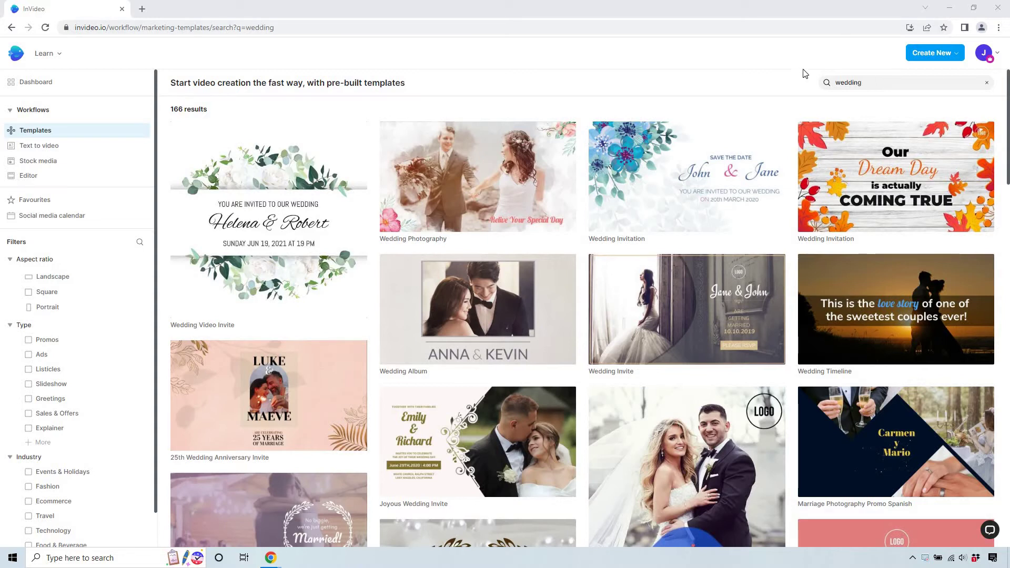
scroll(784, 76, down, 5)
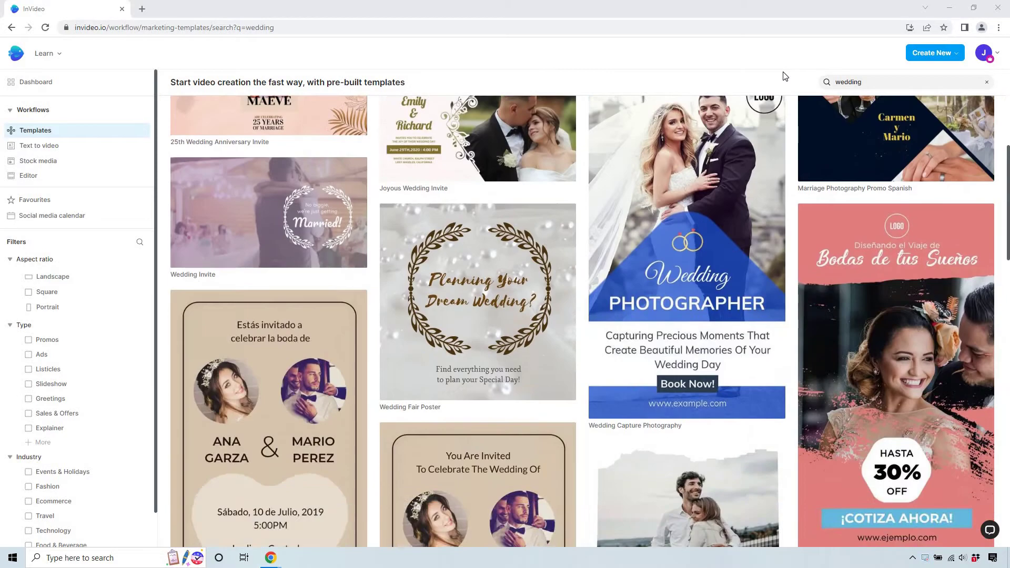
scroll(784, 76, up, 5)
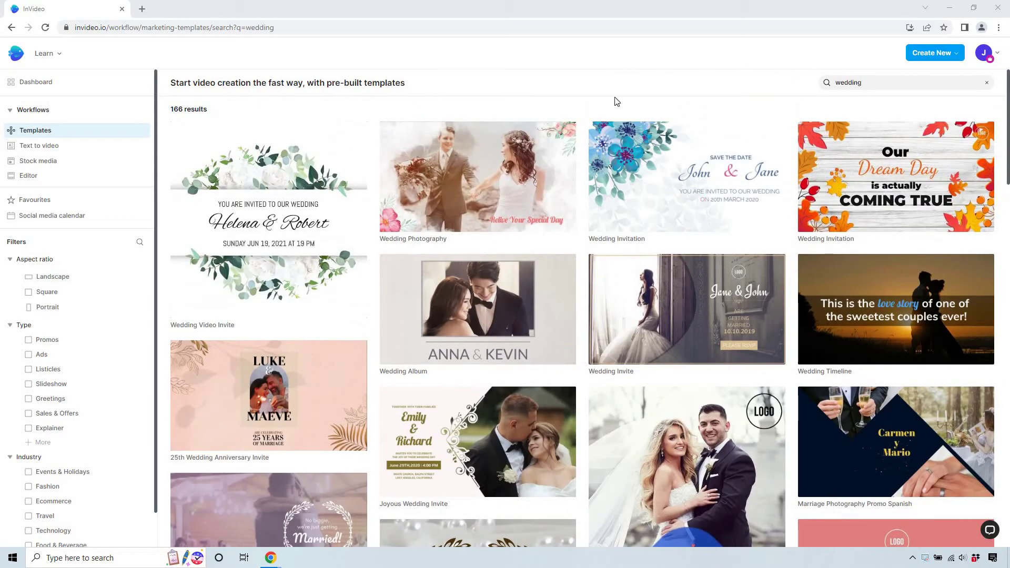
mouse_move(433, 326)
scroll(582, 108, down, 5)
scroll(582, 117, down, 7)
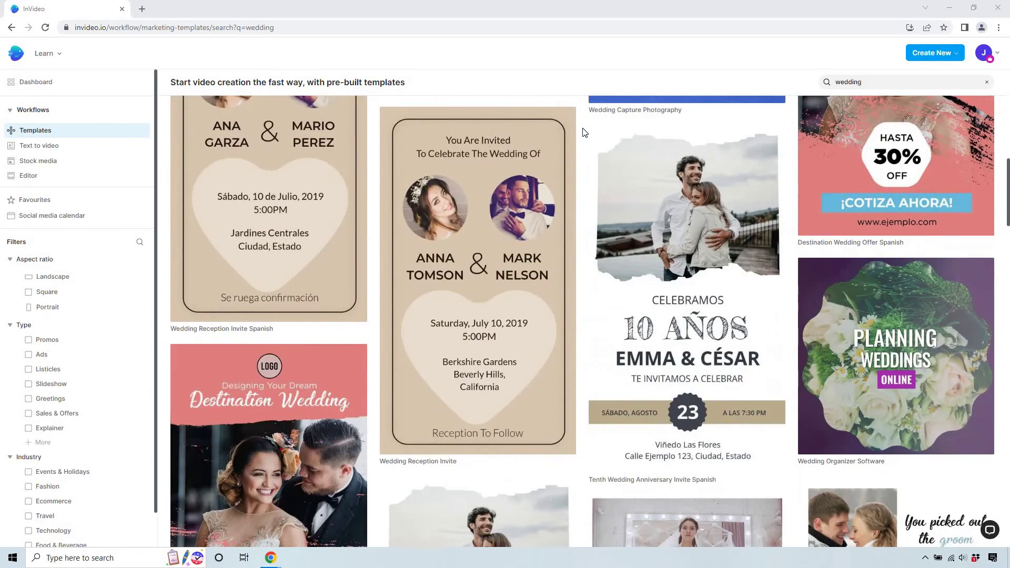
scroll(583, 131, down, 4)
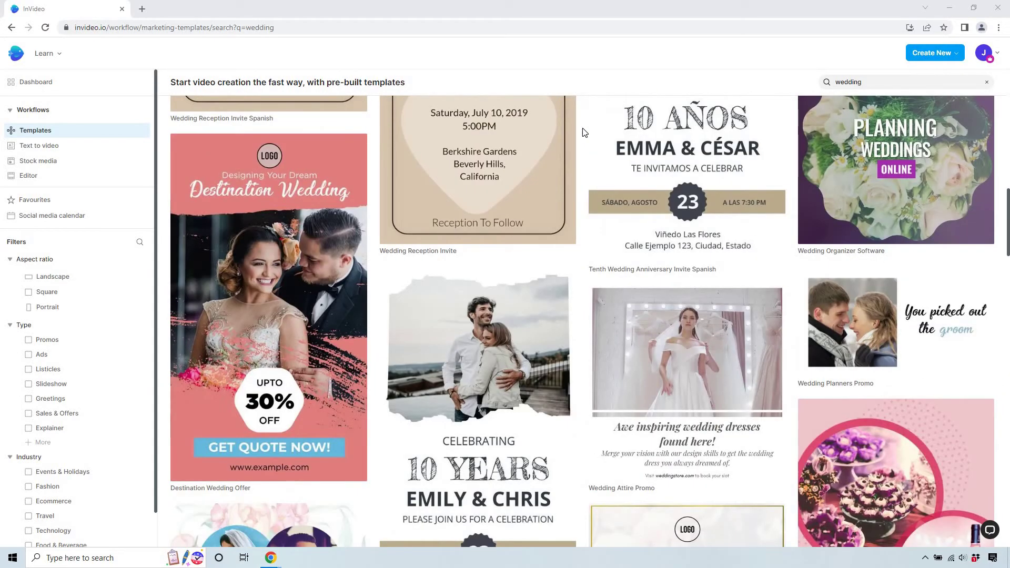
scroll(584, 132, up, 20)
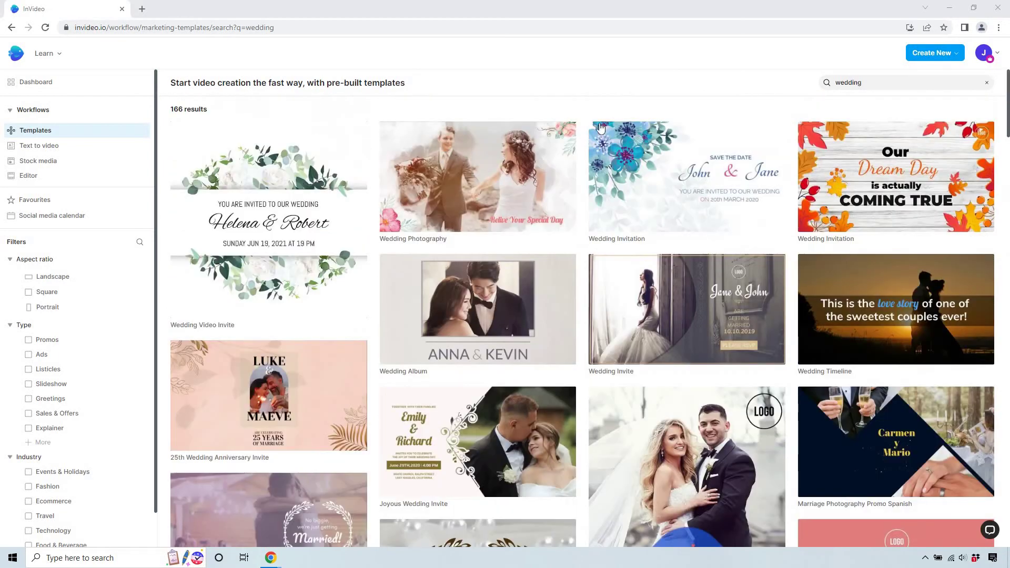
- Search 'wedding invitation video', filter to Landscape, and start a project from the floral Wedding Invitation template
click(864, 74)
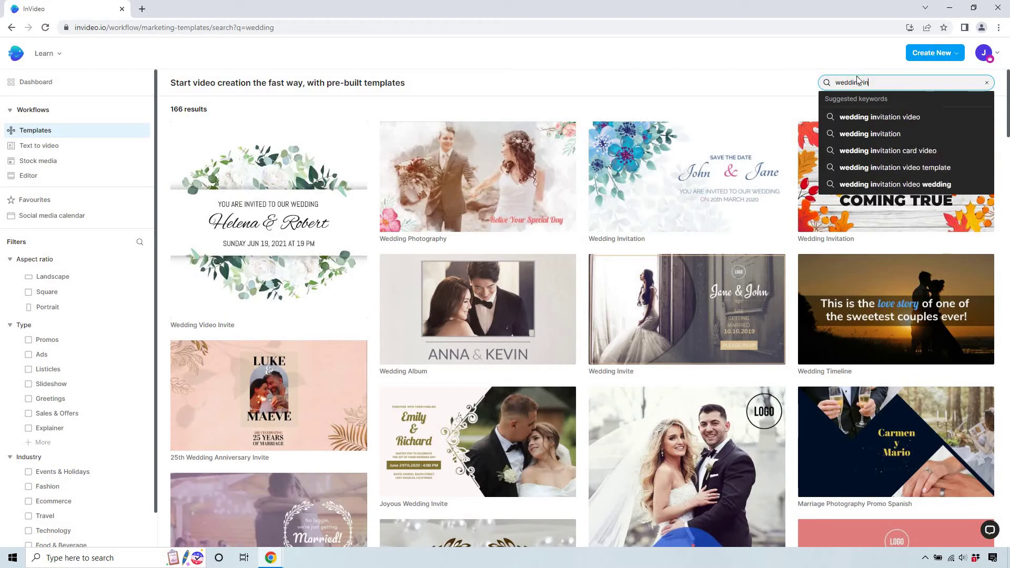
click(869, 117)
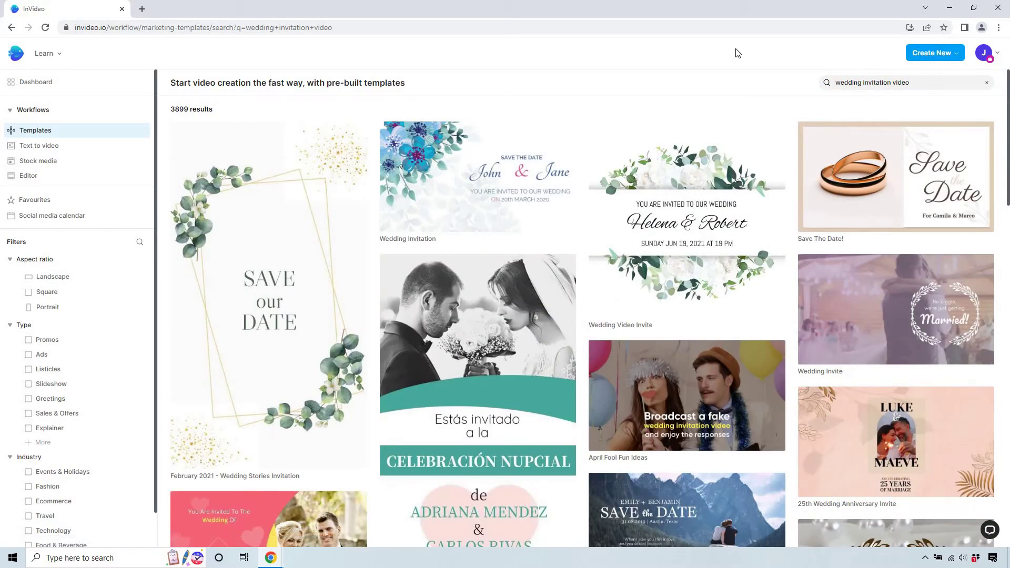
click(54, 282)
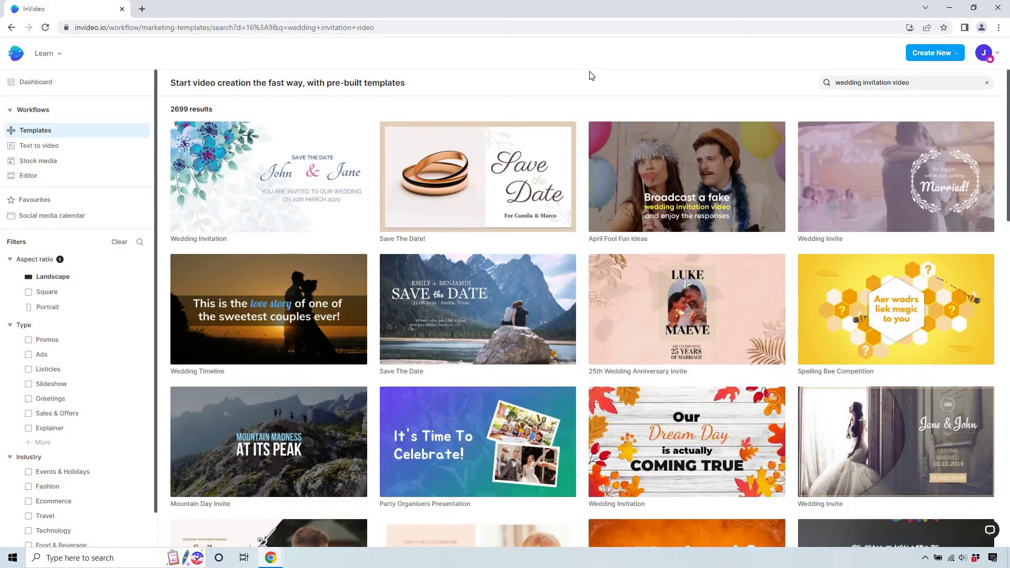
scroll(595, 105, down, 2)
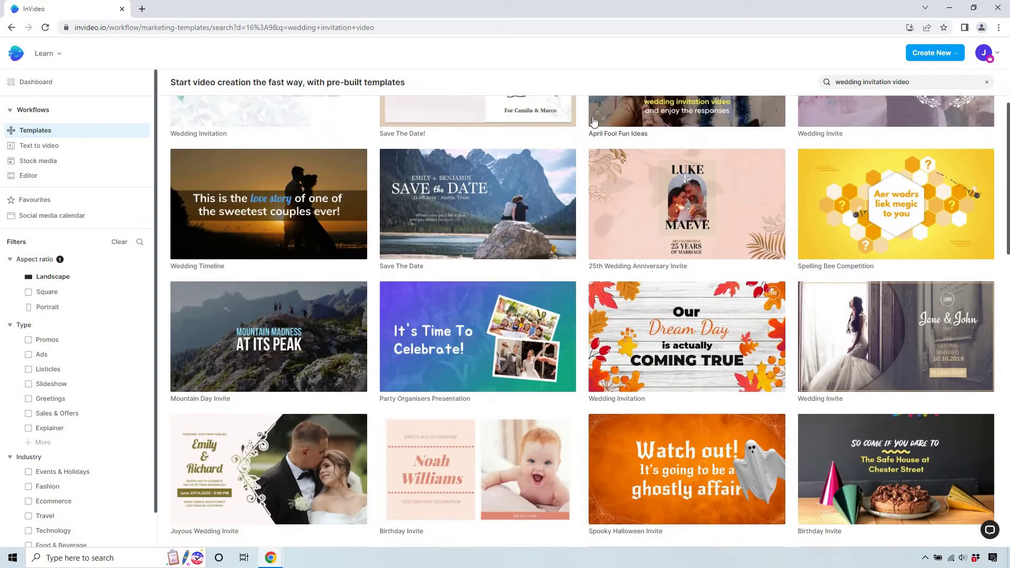
scroll(592, 122, up, 2)
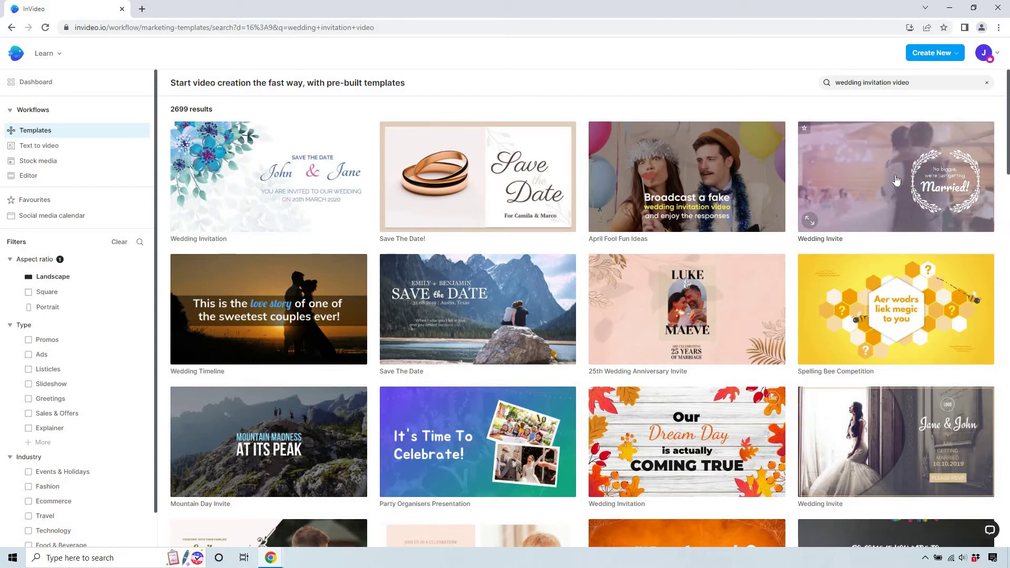
click(273, 176)
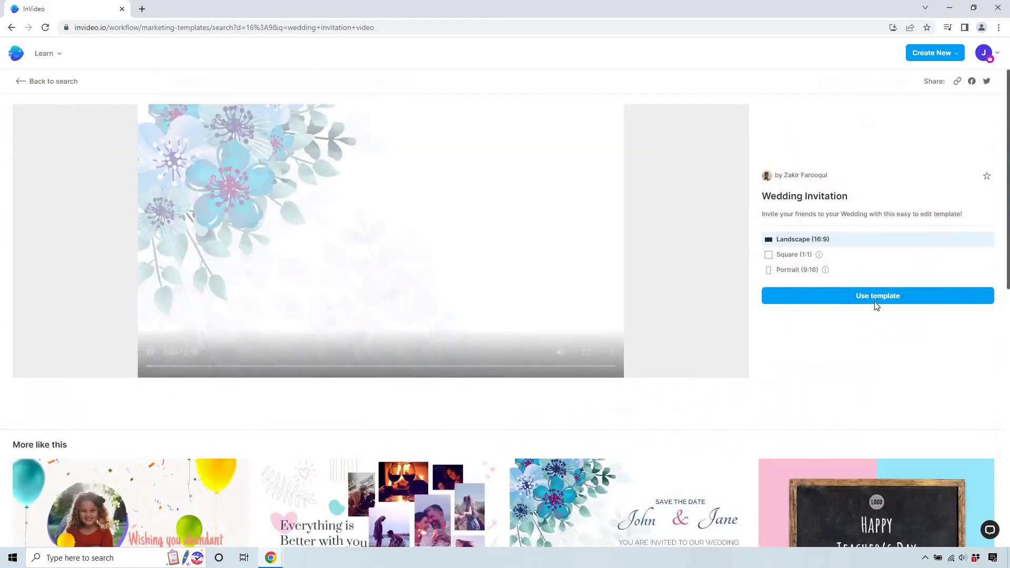
click(876, 296)
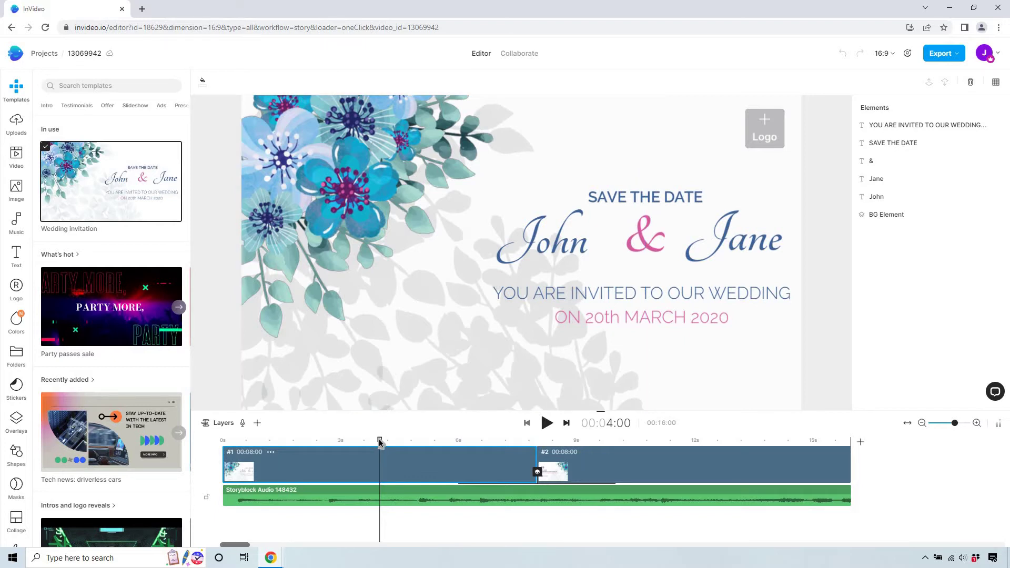
drag(380, 443, 311, 443)
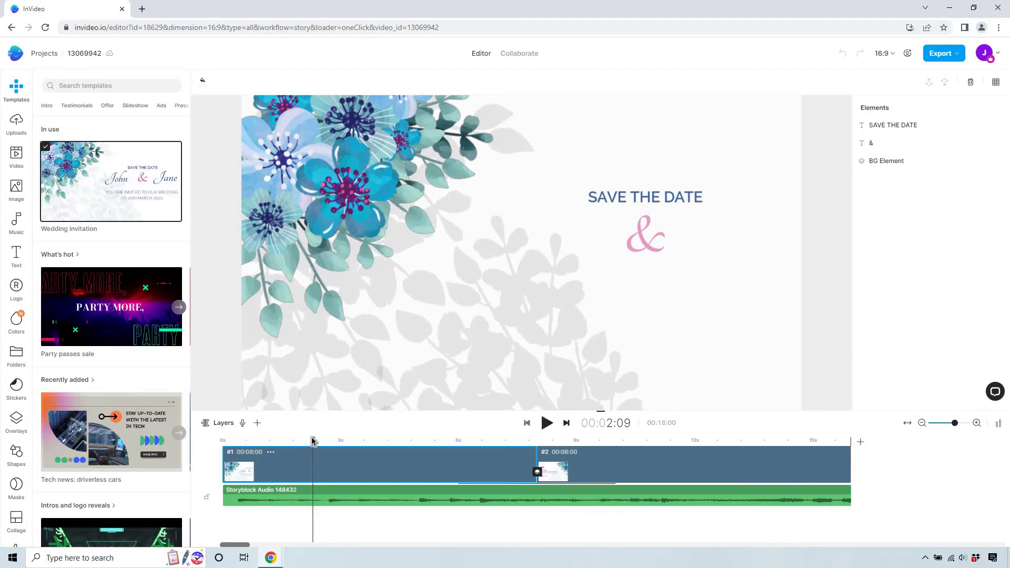
drag(313, 441, 288, 441)
drag(354, 447, 423, 448)
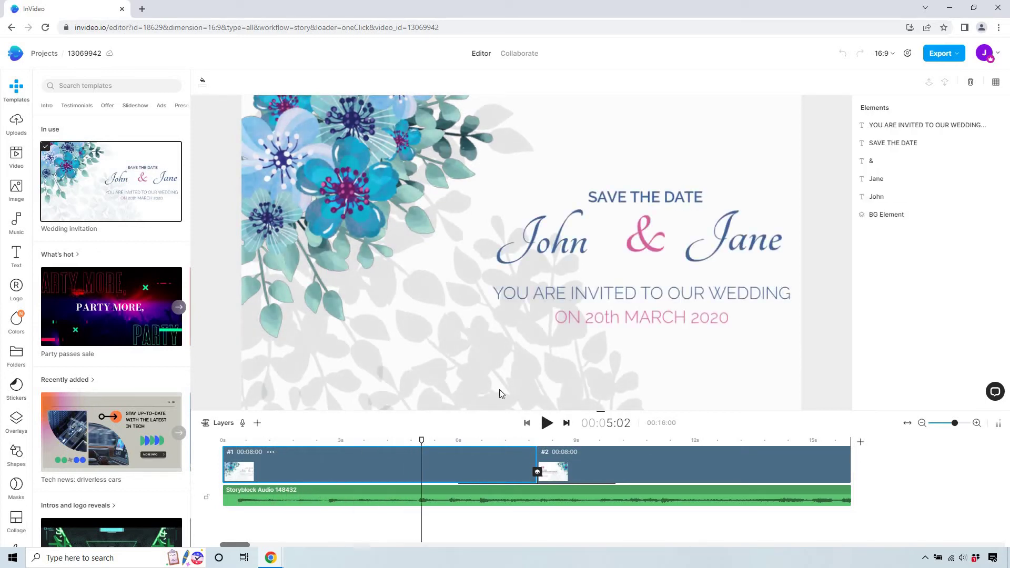
- Rename the couple on the invitation from John and Jane to James and Andrea
click(876, 179)
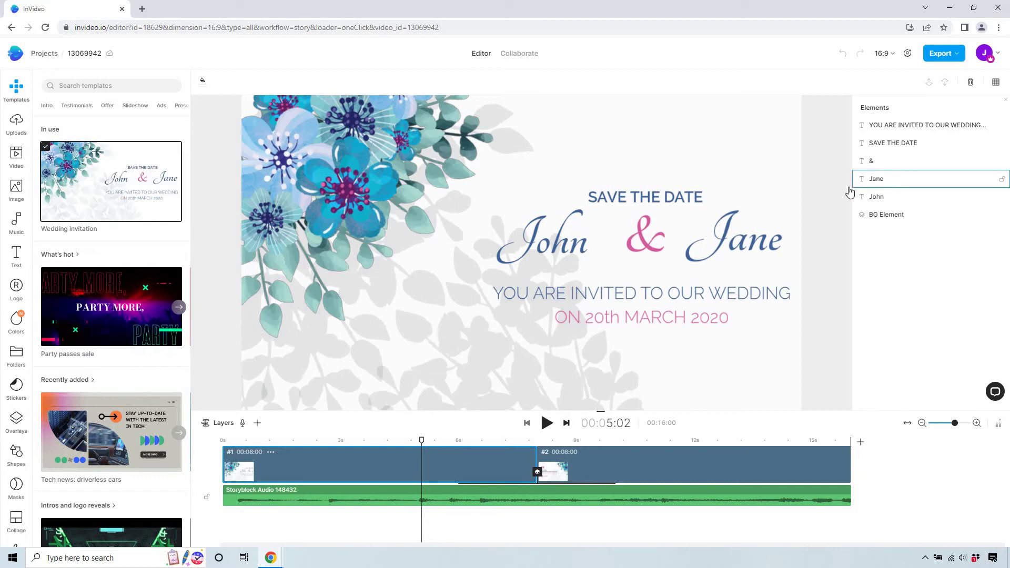
click(484, 227)
click(212, 82)
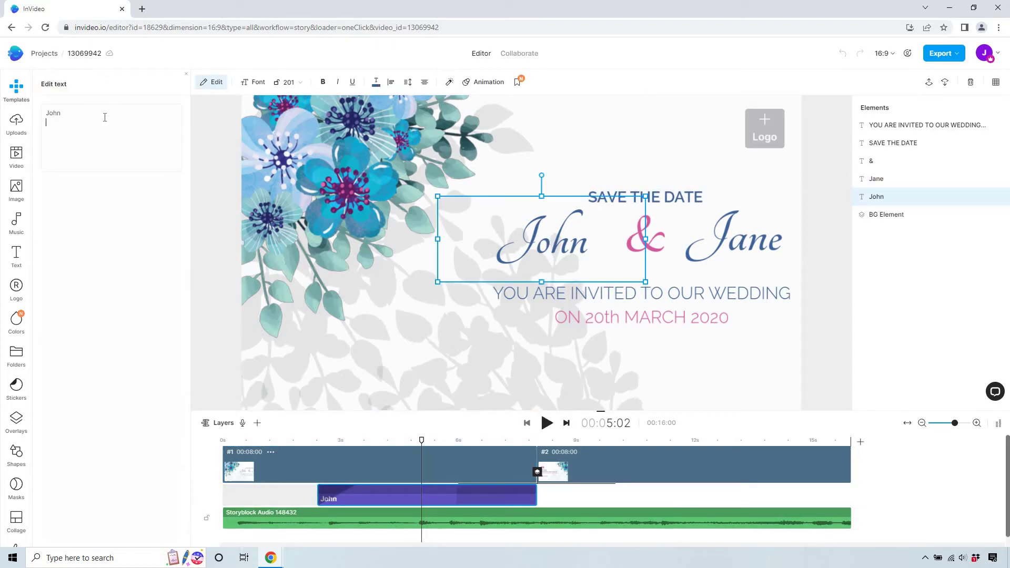
key(BackSpace)
key(BackSpace)
text(ame)
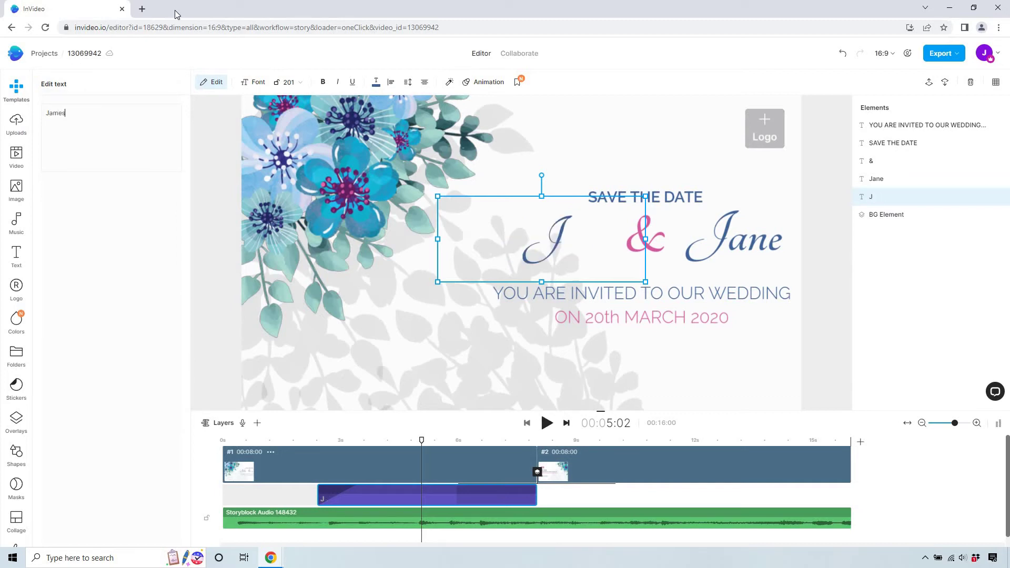
text(s)
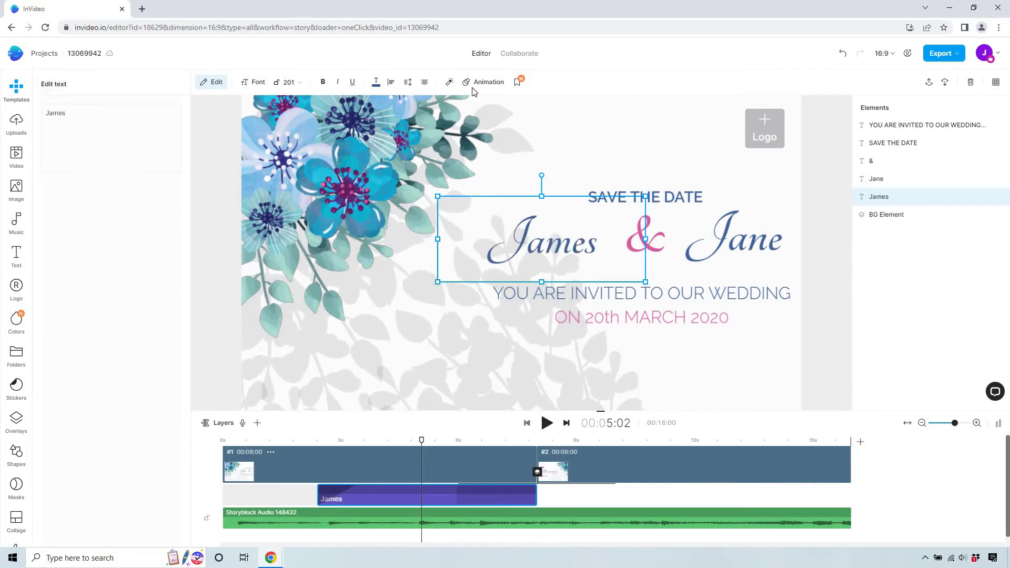
click(716, 257)
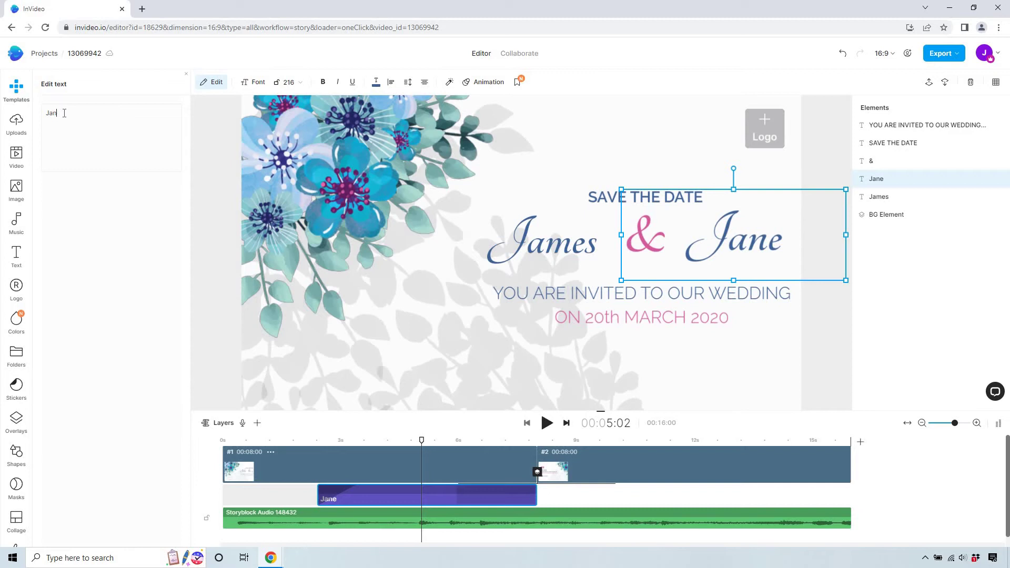
key(BackSpace)
key(BackSpace)
key(BackSpace)
text(Andrea)
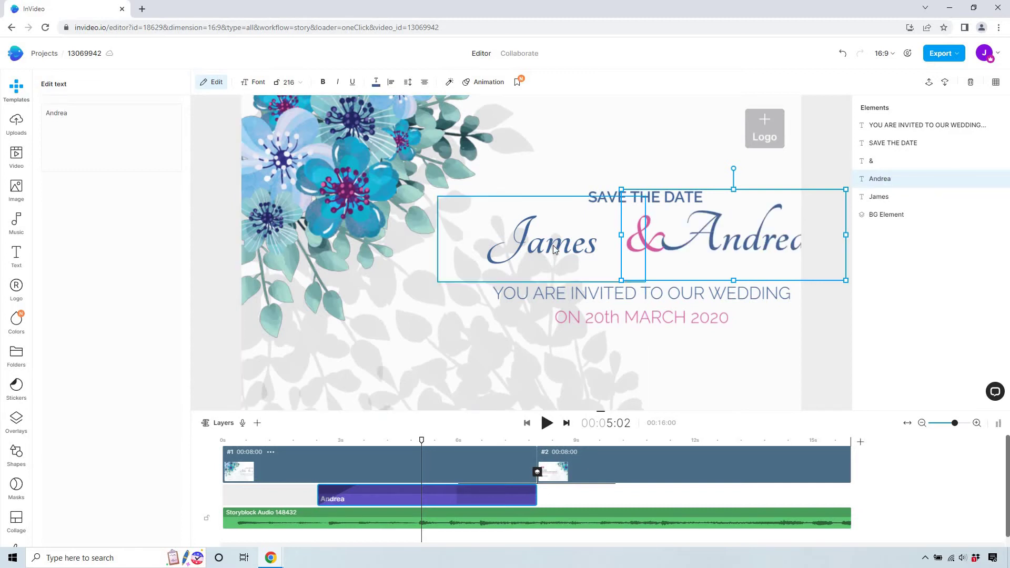
- Reposition James, the ampersand and Andrea so they sit evenly spaced under SAVE THE DATE
drag(554, 245, 510, 248)
click(603, 242)
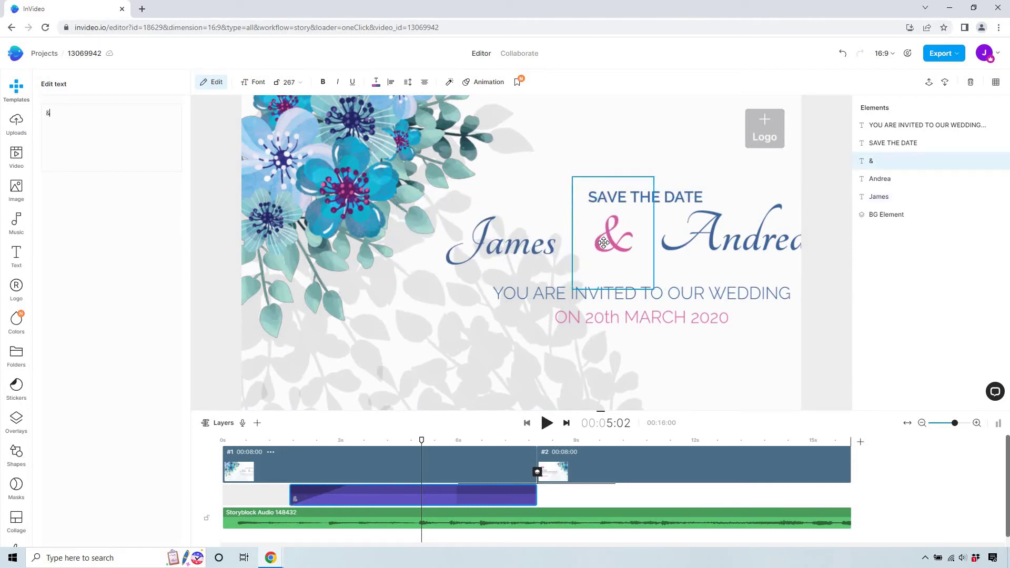
drag(603, 242, 607, 241)
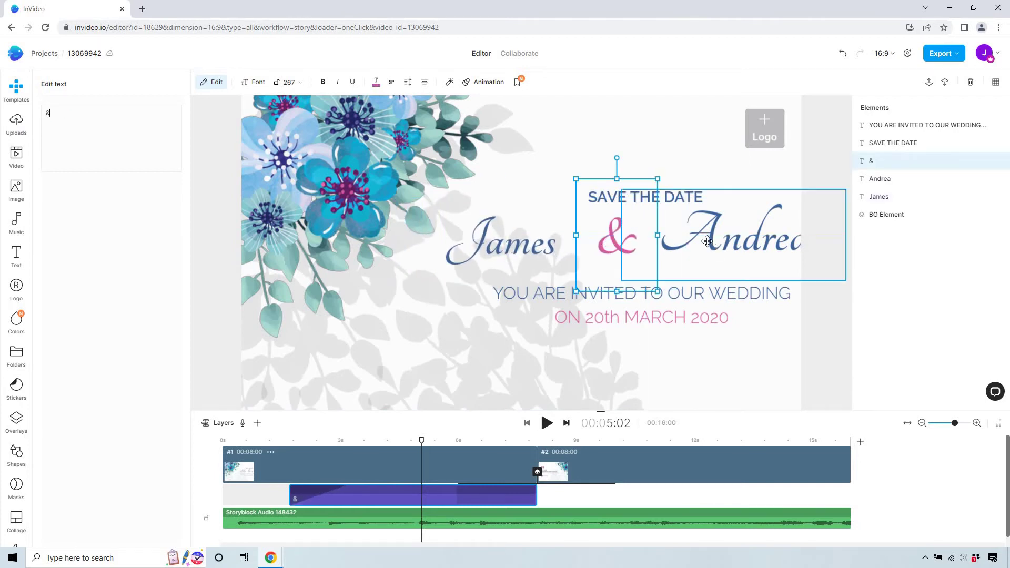
drag(707, 241, 695, 251)
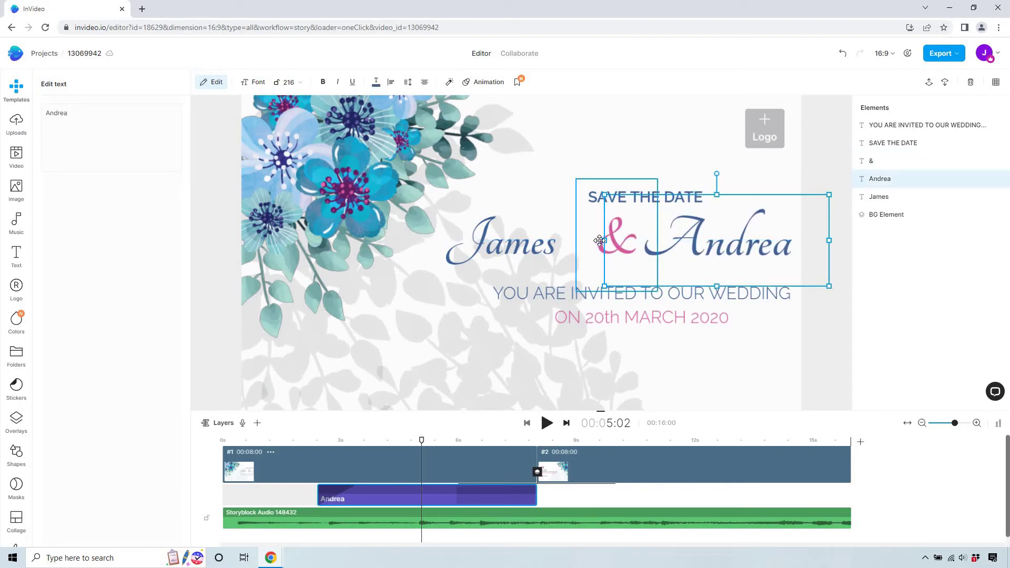
drag(599, 240, 594, 243)
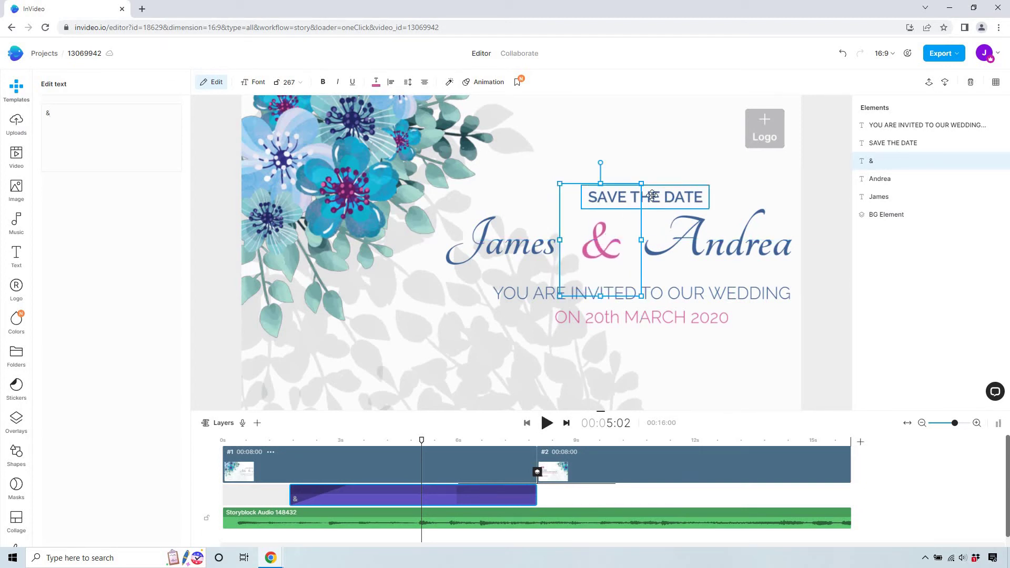
- Change the date line to ON NOVEMBER 4, 2022 and delete the Logo placeholder from scene one
mouse_move(652, 196)
mouse_down()
mouse_move(633, 196)
mouse_move(652, 197)
mouse_up()
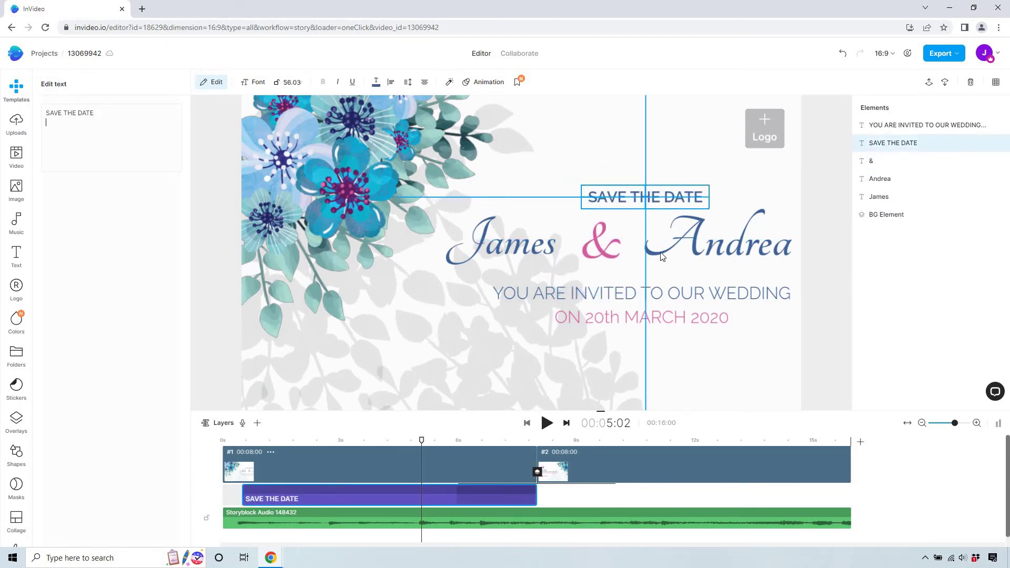
click(645, 290)
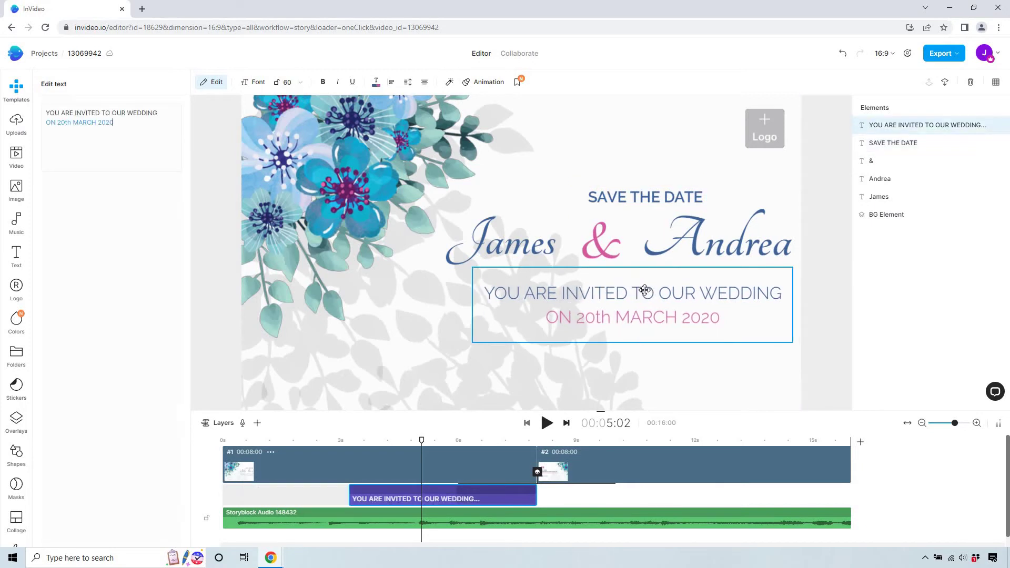
drag(645, 290, 654, 290)
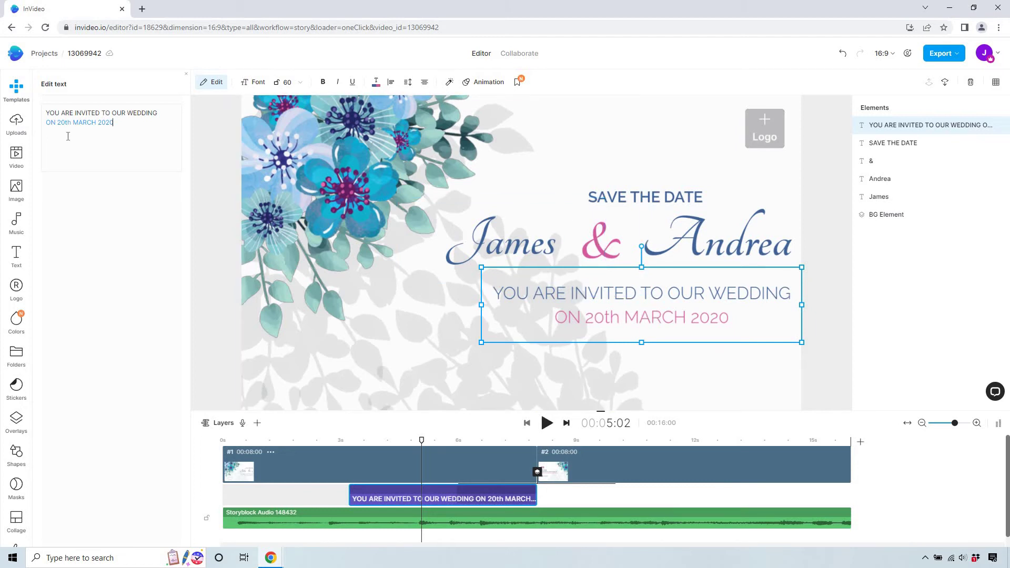
text(ON NOVEMBER 4, 2022)
click(205, 150)
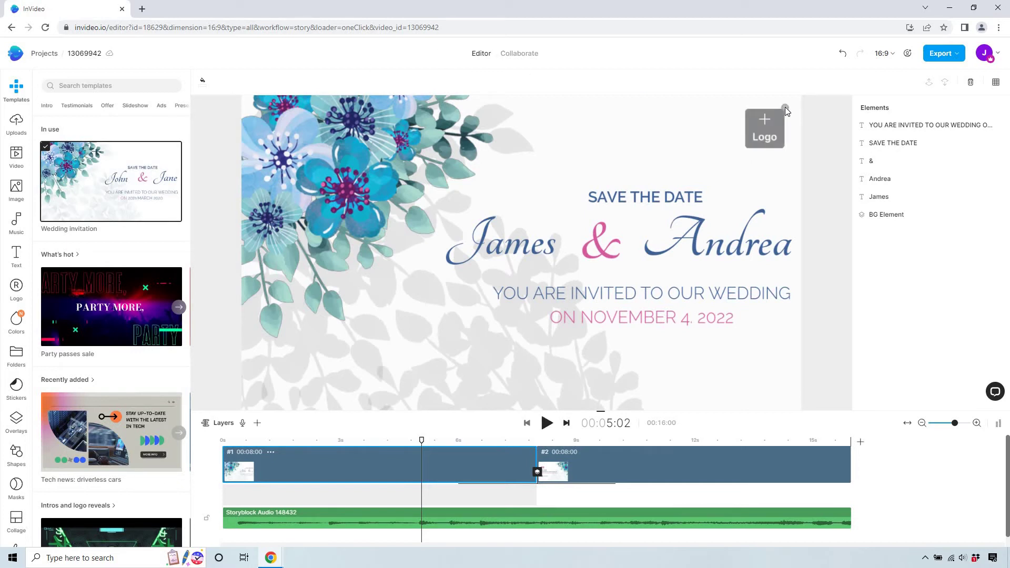
click(785, 108)
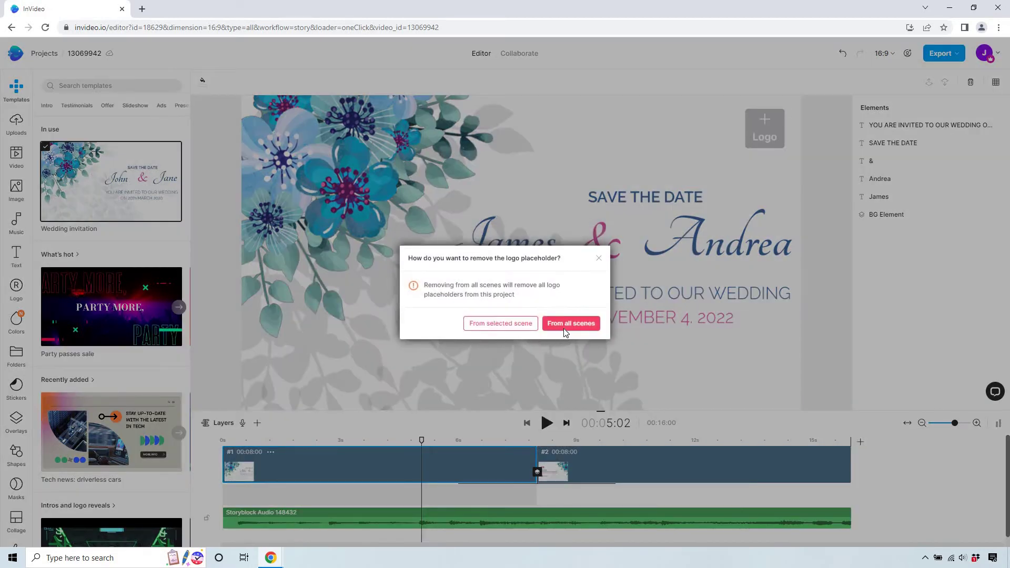
click(500, 323)
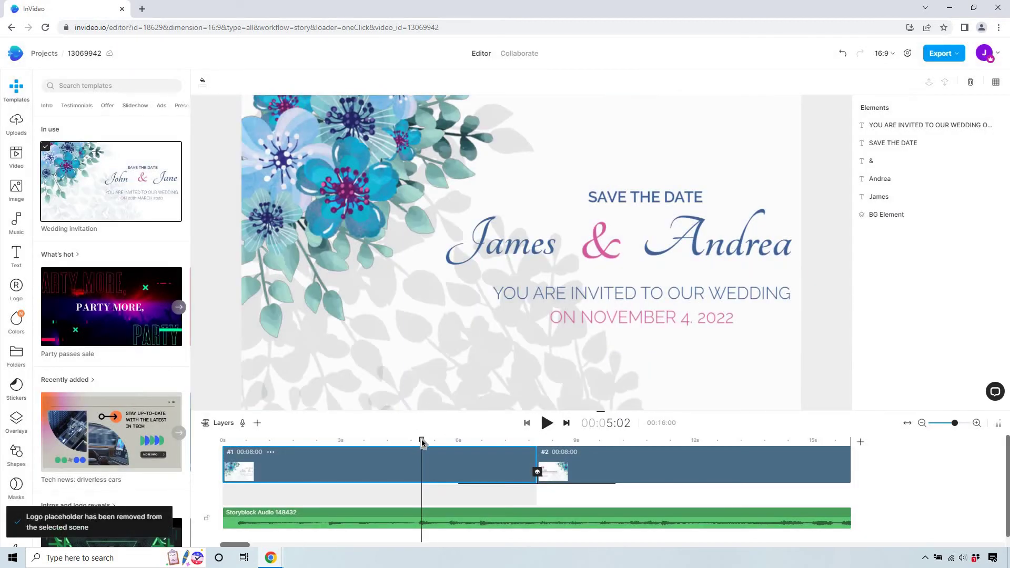
- In scene 2, replace the #janeandjohn hashtag with #yourinstagram, then rewind playback to the start
click(270, 443)
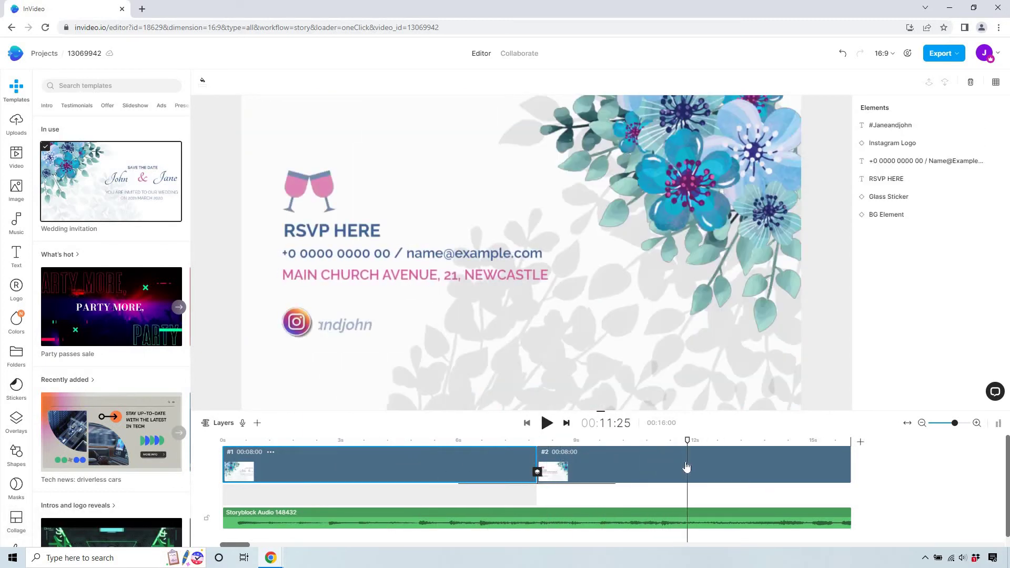
click(678, 429)
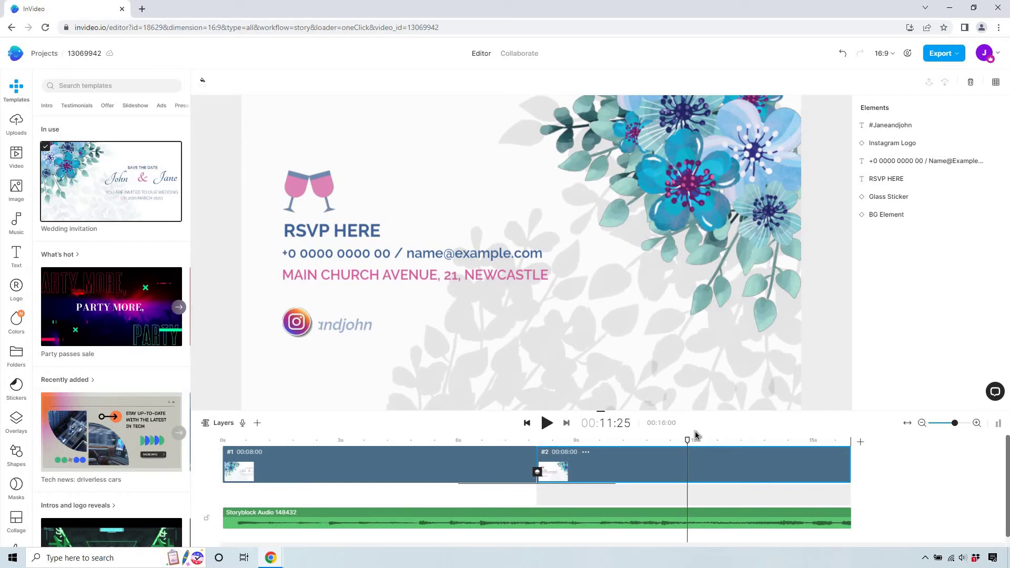
drag(687, 441, 757, 442)
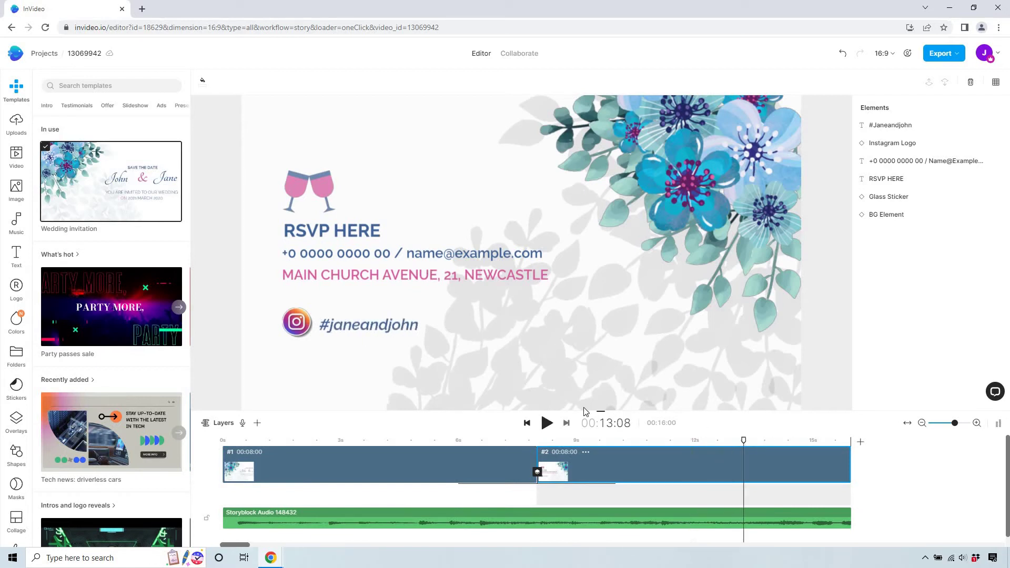
click(375, 329)
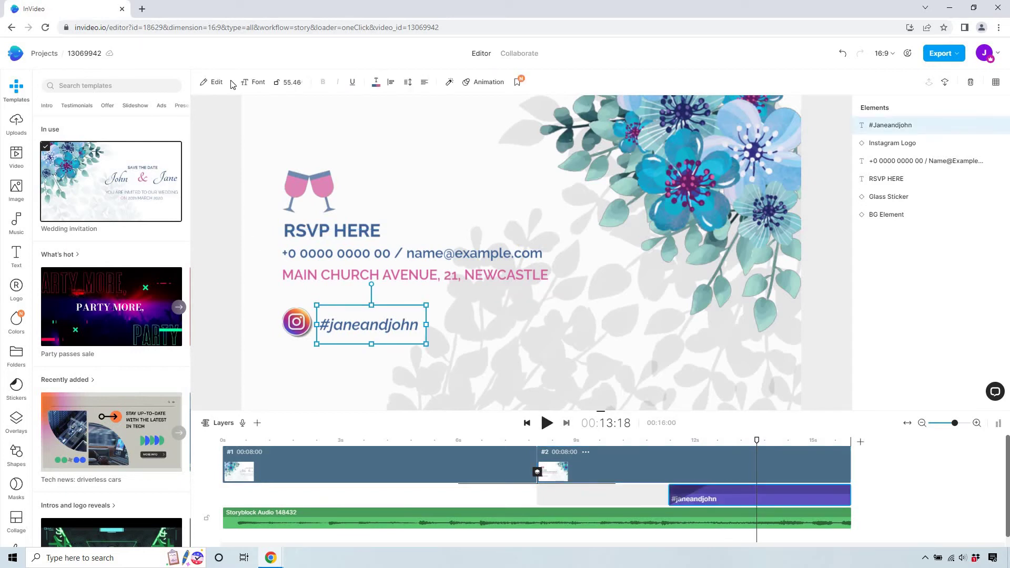
key(ctrl+a)
key(ctrl+v)
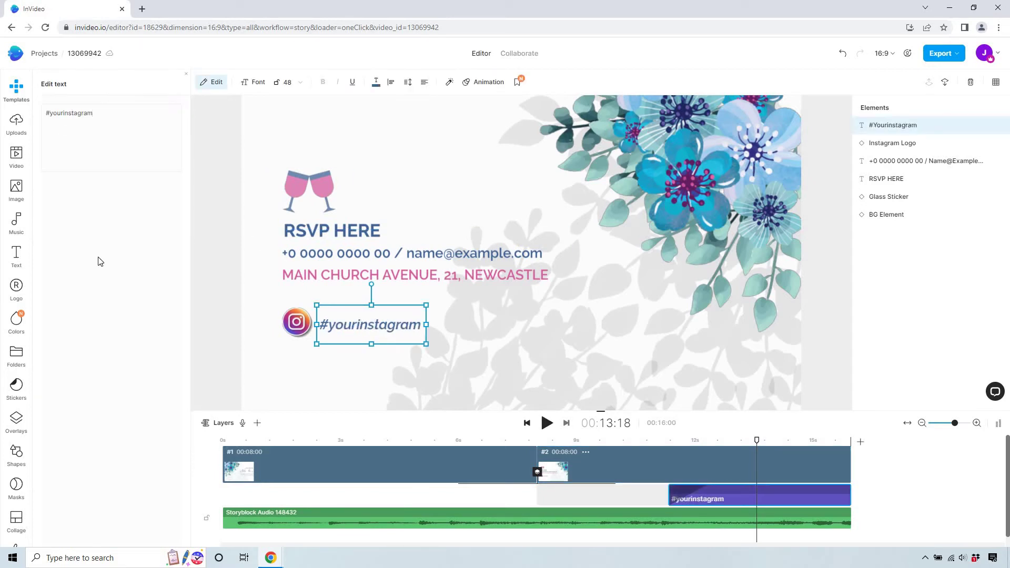
click(362, 127)
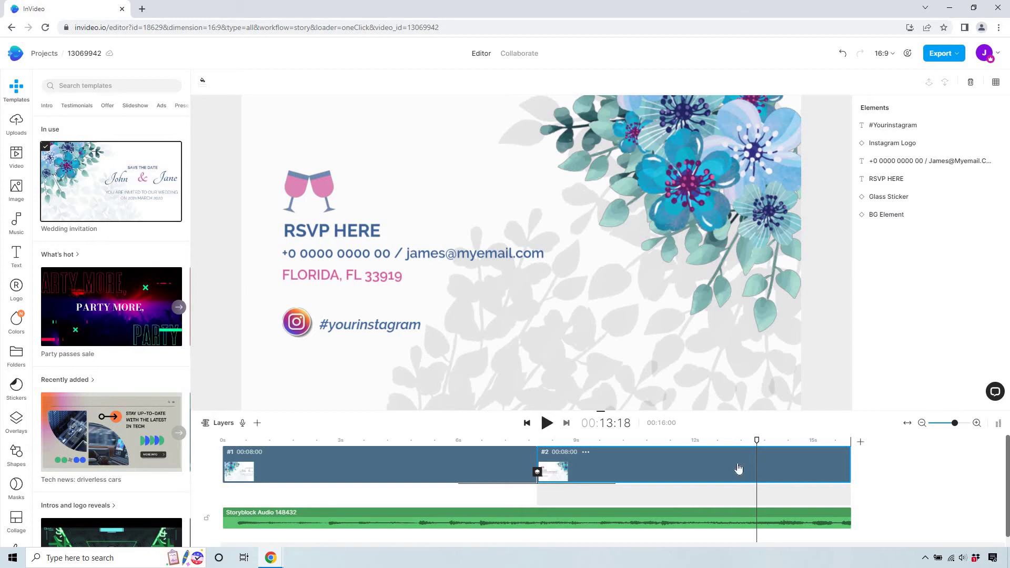
drag(756, 444, 219, 453)
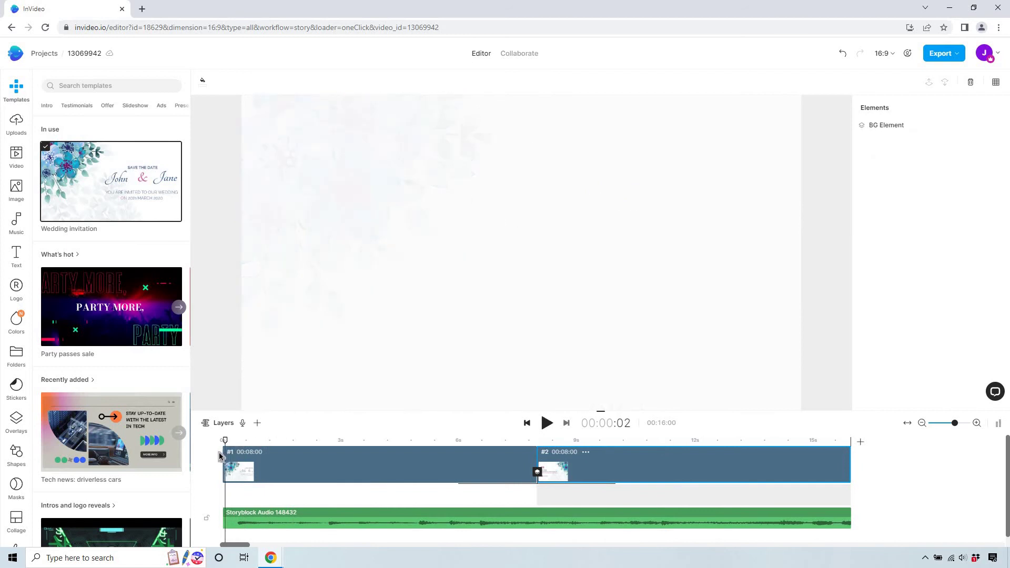
click(949, 53)
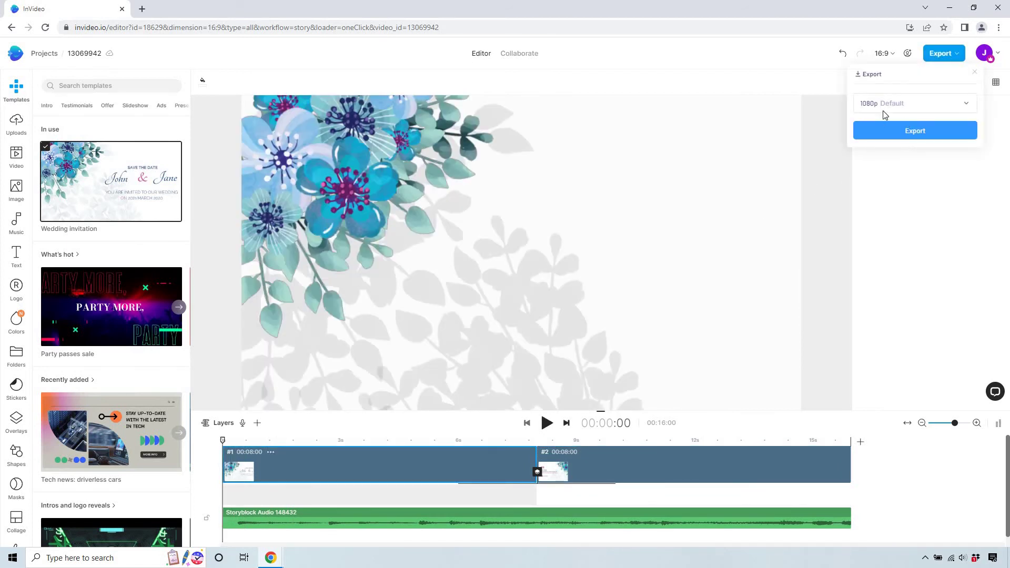
click(774, 78)
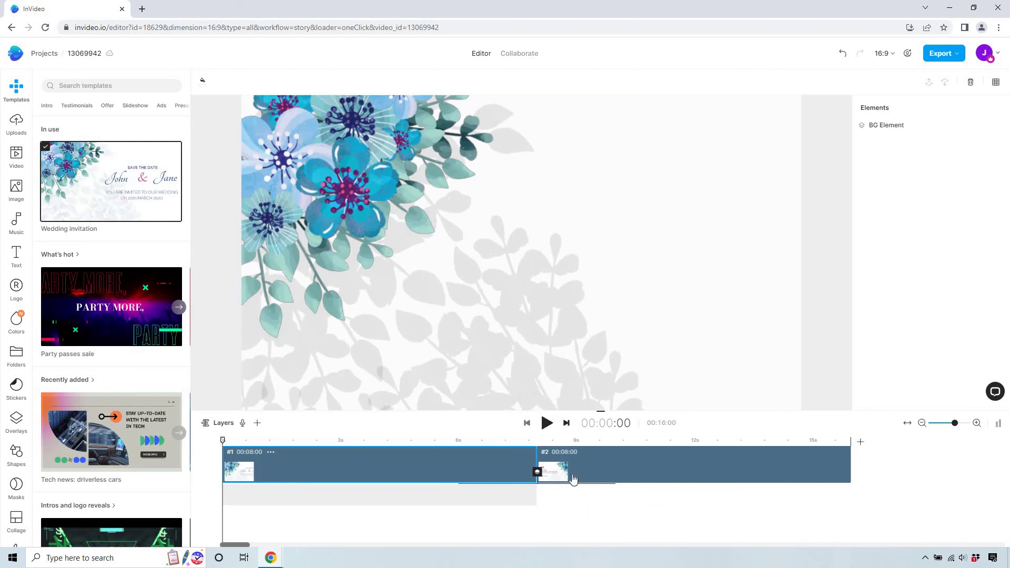
- Play the edited invitation preview through to the closing RSVP scene
click(547, 423)
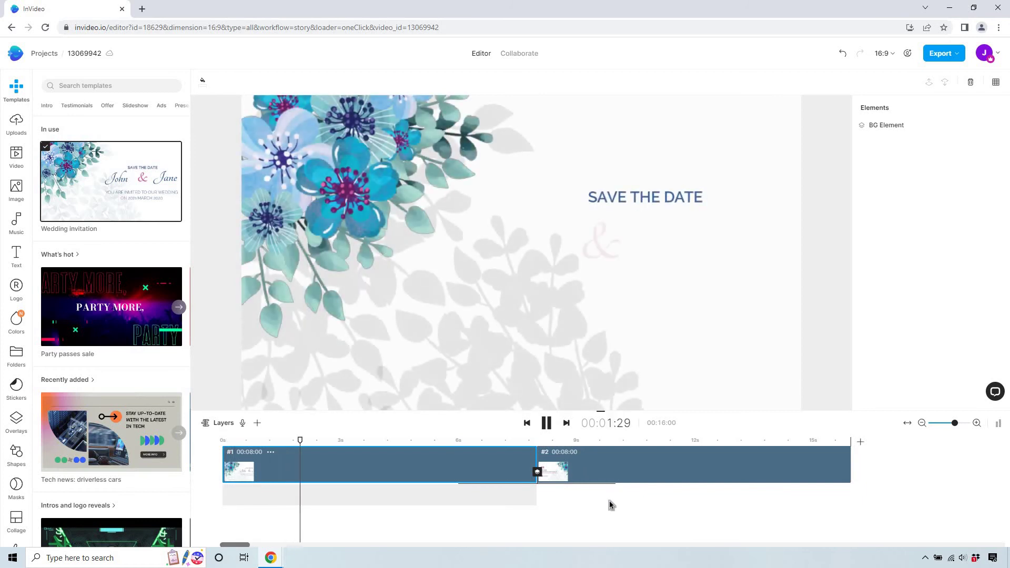